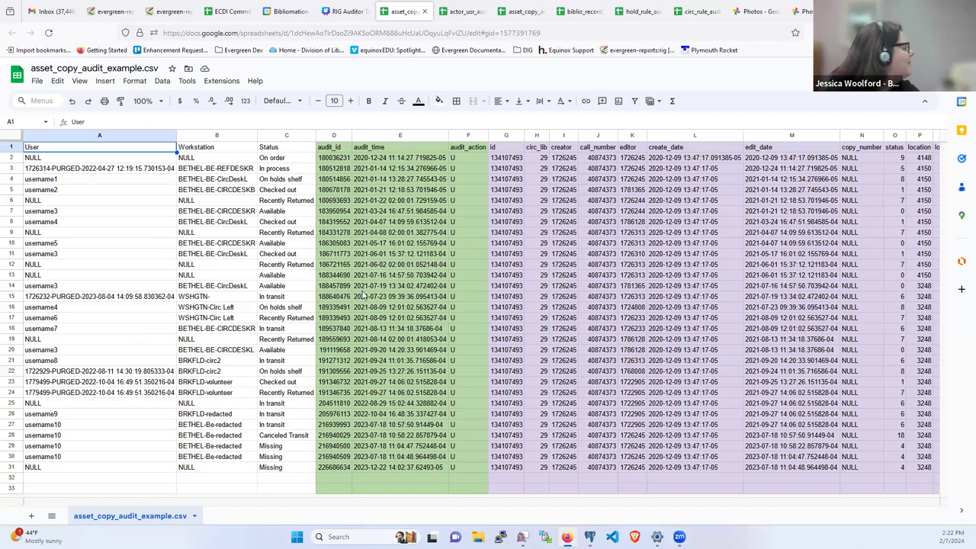
Examine the audit_time entries in rows 9, 13 and 18.
{"action": "left_click", "coordinate": [384, 233]}
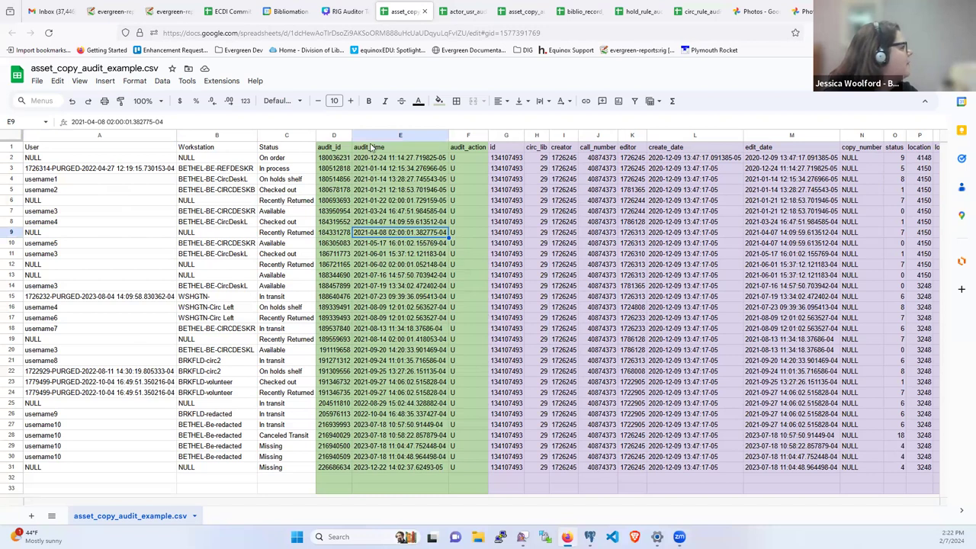
{"action": "left_click", "coordinate": [419, 276]}
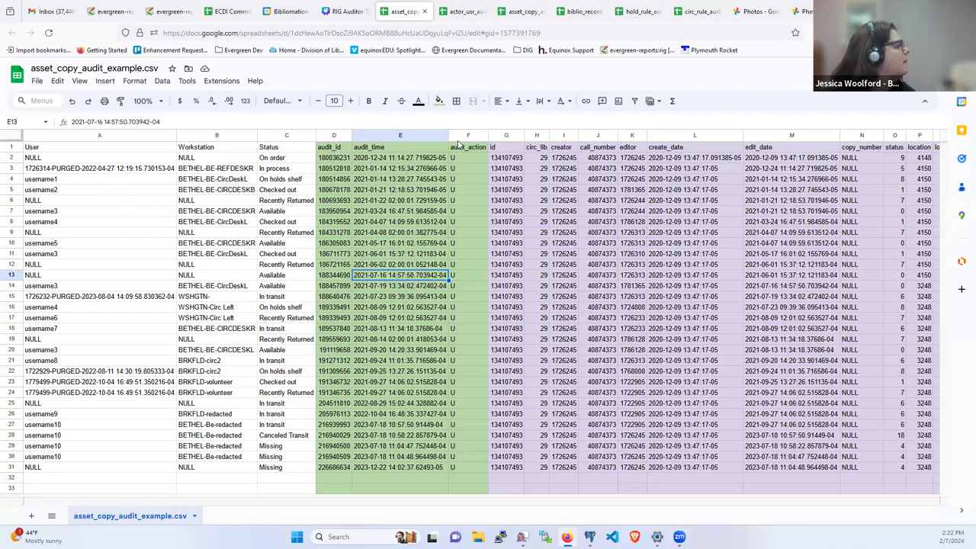
{"action": "left_click", "coordinate": [410, 328]}
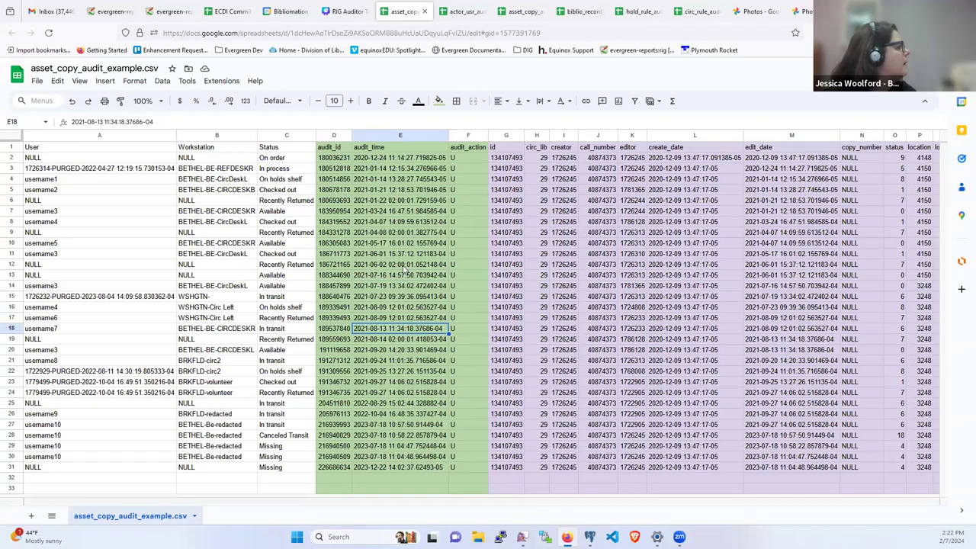
Review the header row across the copied table fields, from id through to audit_ws.
{"action": "left_click", "coordinate": [510, 147]}
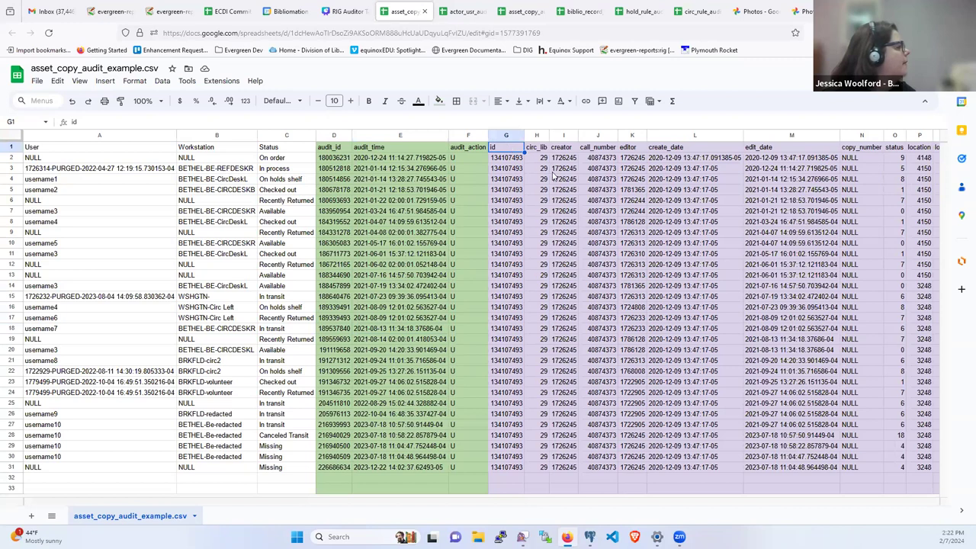
{"action": "key", "text": "Right"}
{"action": "key", "text": "Right"}
{"action": "key", "text": "Right"}
{"action": "key", "text": "Right"}
{"action": "key", "text": "Right"}
{"action": "key", "text": "Right"}
{"action": "key", "text": "Right"}
{"action": "key", "text": "Right"}
{"action": "key", "text": "Right"}
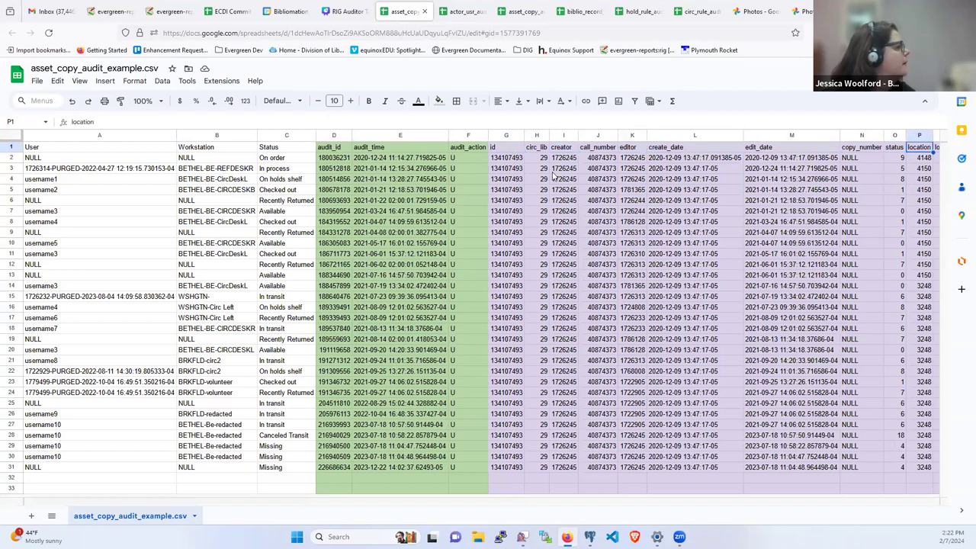
{"action": "key", "text": "Right"}
{"action": "key", "text": "Right"}
{"action": "key", "text": "Right"}
{"action": "key", "text": "Right"}
{"action": "key", "text": "Right"}
{"action": "key", "text": "Right"}
{"action": "key", "text": "Right"}
{"action": "key", "text": "Right"}
{"action": "key", "text": "Right"}
{"action": "key", "text": "Right"}
{"action": "key", "text": "Right"}
{"action": "key", "text": "Right"}
{"action": "key", "text": "Right"}
{"action": "key", "text": "Right"}
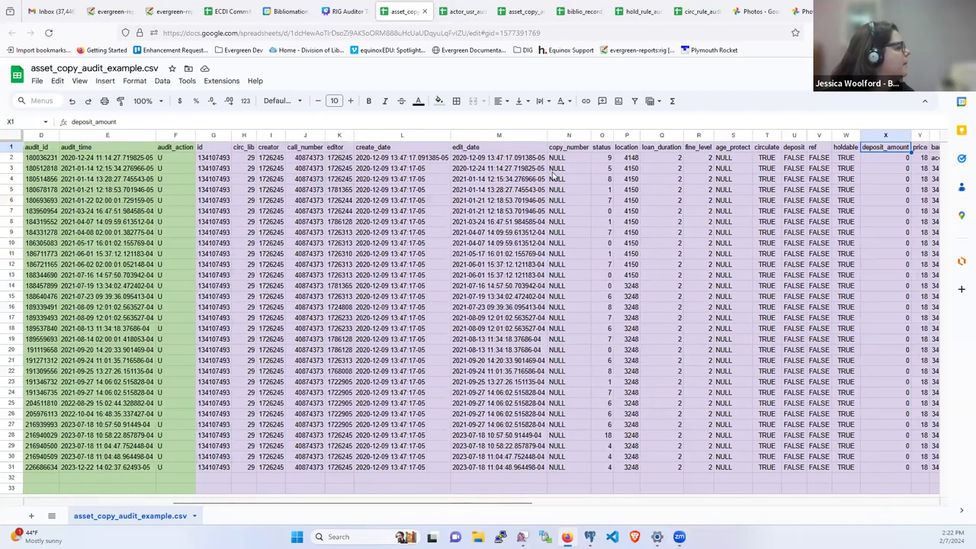
{"action": "key", "text": "Right"}
{"action": "key", "text": "Right"}
{"action": "key", "text": "Right"}
{"action": "key", "text": "Right"}
{"action": "key", "text": "Right"}
{"action": "key", "text": "Right"}
{"action": "key", "text": "Right"}
{"action": "key", "text": "Right"}
{"action": "key", "text": "Right"}
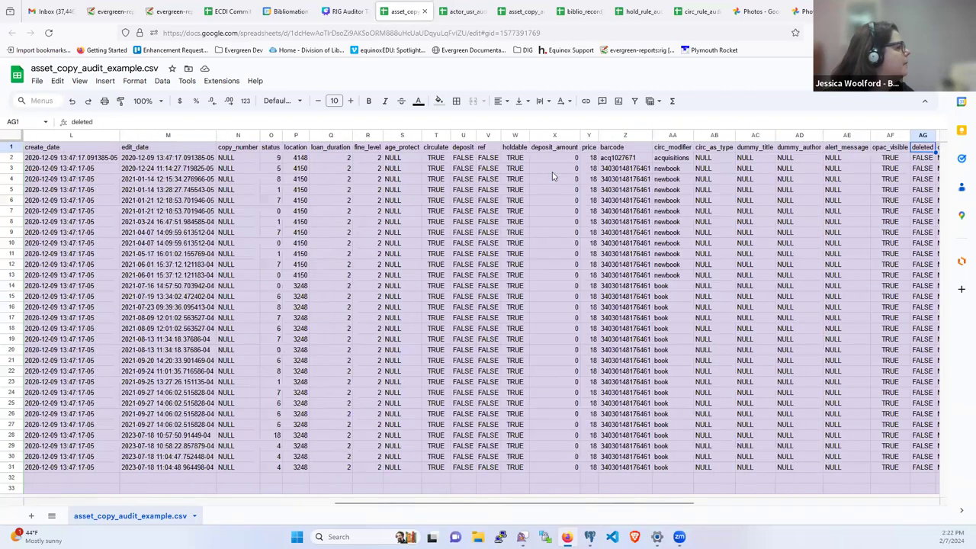
{"action": "key", "text": "Right"}
{"action": "key", "text": "Right"}
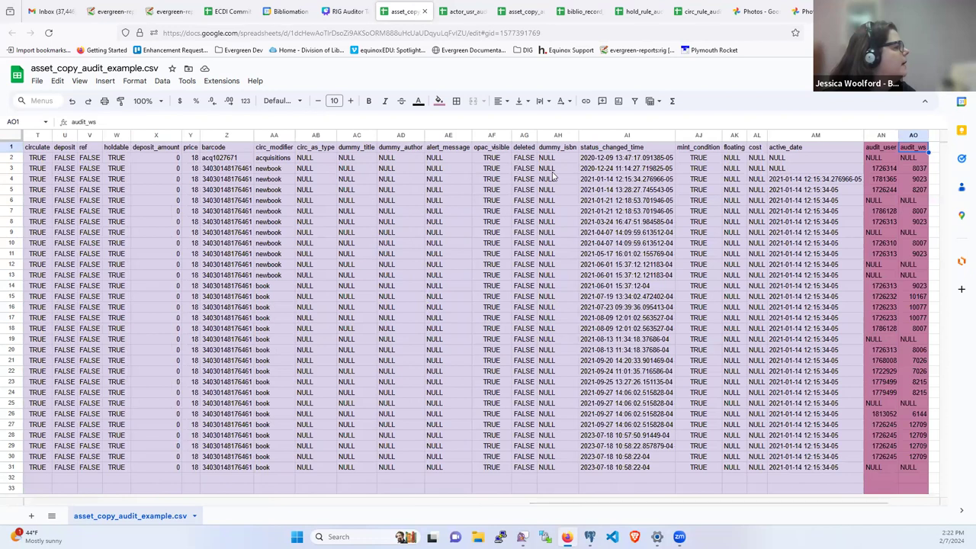
Examine the audit_user column and trace row 30 from its audit_user entry back to the Workstation column.
{"action": "key", "text": "Left"}
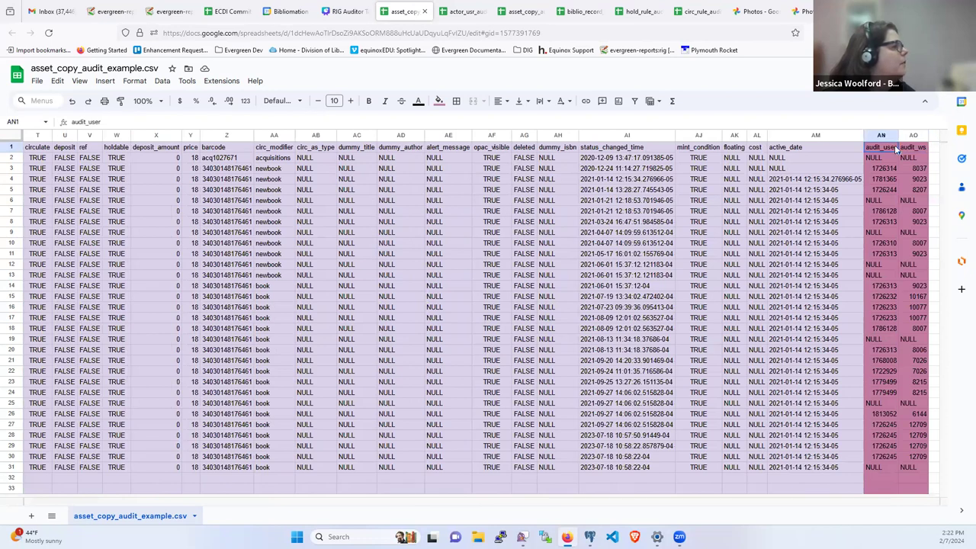
{"action": "left_click", "coordinate": [879, 456]}
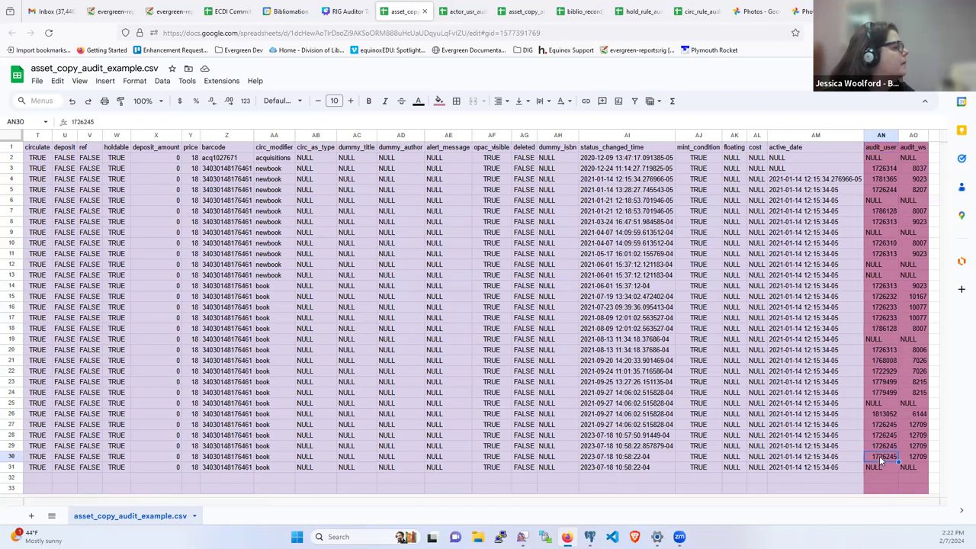
{"action": "key", "text": "Left"}
{"action": "key", "text": "Left"}
{"action": "key", "text": "Left"}
{"action": "key", "text": "Left"}
{"action": "key", "text": "Left"}
{"action": "key", "text": "Left"}
{"action": "key", "text": "Left"}
{"action": "key", "text": "Left"}
{"action": "key", "text": "Left"}
{"action": "key", "text": "Left"}
{"action": "key", "text": "Left"}
{"action": "key", "text": "Left"}
{"action": "key", "text": "Left"}
{"action": "key", "text": "Left"}
{"action": "key", "text": "Left"}
{"action": "key", "text": "Left"}
{"action": "key", "text": "Left"}
{"action": "key", "text": "Left"}
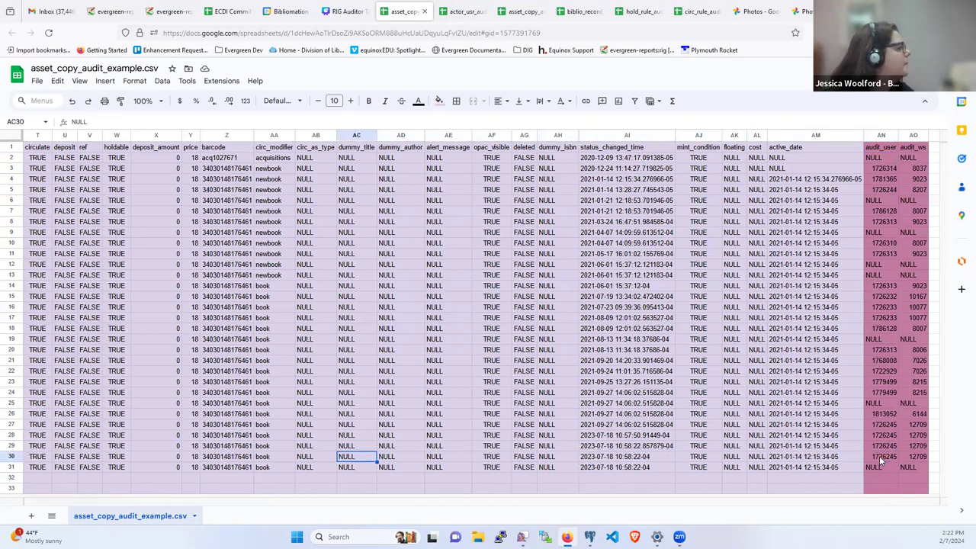
{"action": "key", "text": "Left"}
{"action": "key", "text": "Left"}
{"action": "key", "text": "Left"}
{"action": "key", "text": "Left"}
{"action": "key", "text": "Left"}
{"action": "key", "text": "Left"}
{"action": "key", "text": "Left"}
{"action": "key", "text": "Left"}
{"action": "key", "text": "Left"}
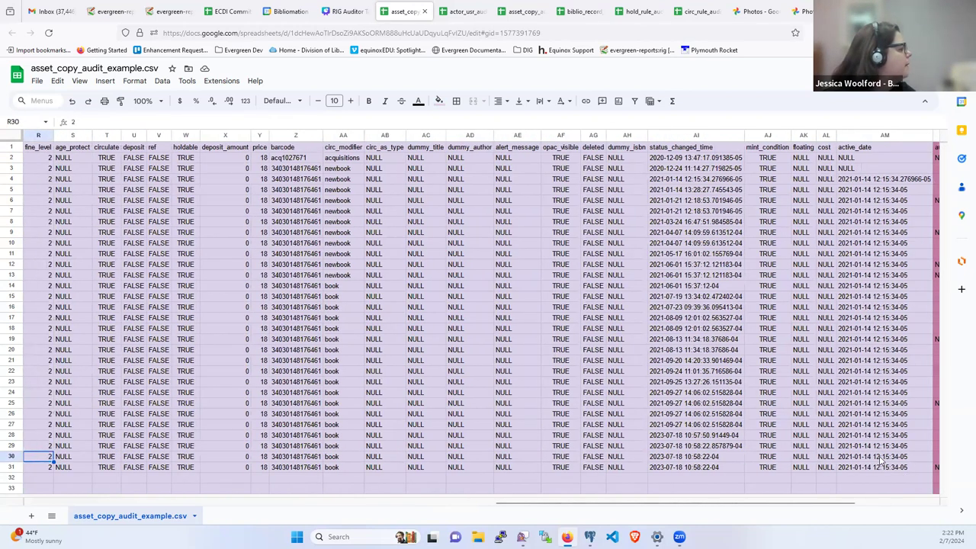
{"action": "key", "text": "Left"}
{"action": "key", "text": "Left"}
{"action": "key", "text": "Left"}
{"action": "key", "text": "Left"}
{"action": "key", "text": "Left"}
{"action": "key", "text": "Left"}
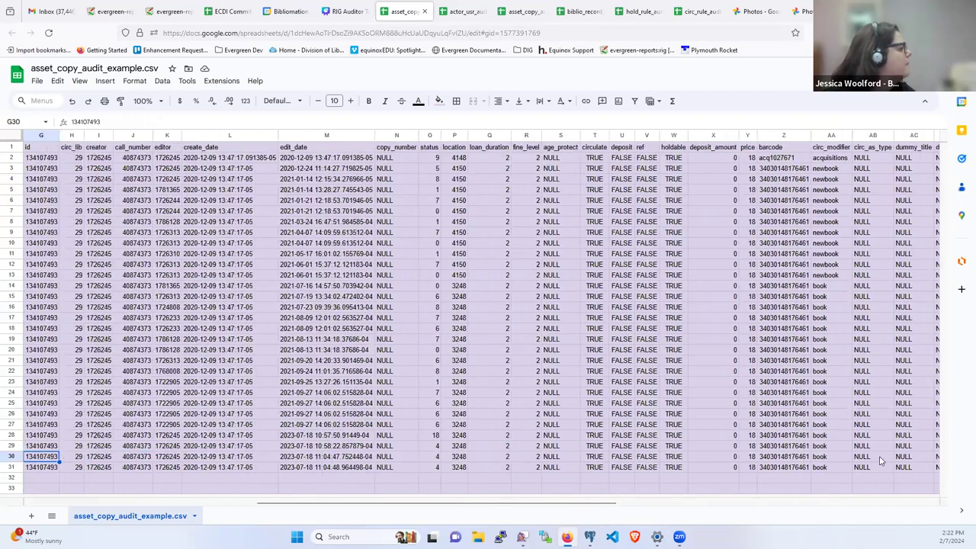
{"action": "key", "text": "Left"}
{"action": "key", "text": "Left"}
{"action": "key", "text": "Left"}
{"action": "key", "text": "Left"}
{"action": "key", "text": "Left"}
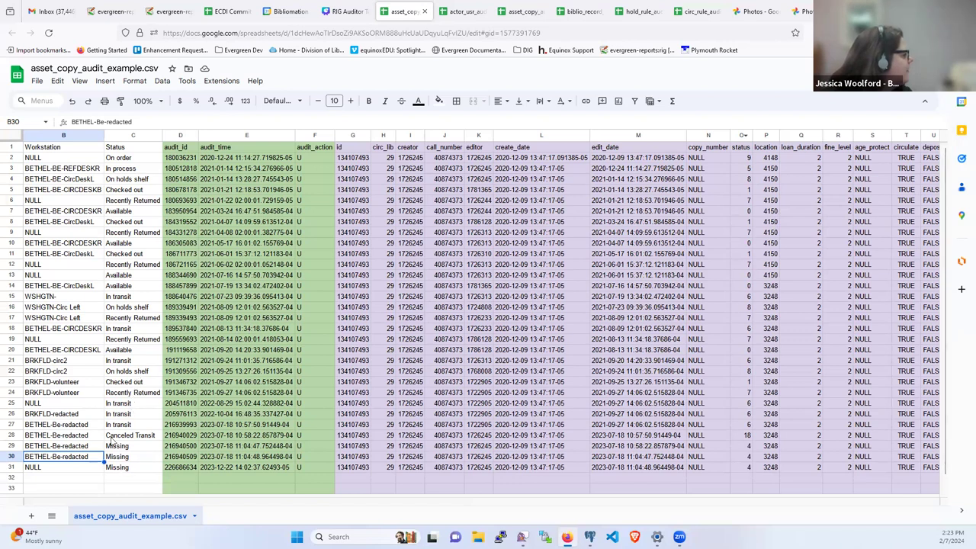
Compare the audit entries for the In transit row 27 and the Canceled Transit row 28.
{"action": "left_click", "coordinate": [69, 436]}
{"action": "left_click", "coordinate": [171, 428]}
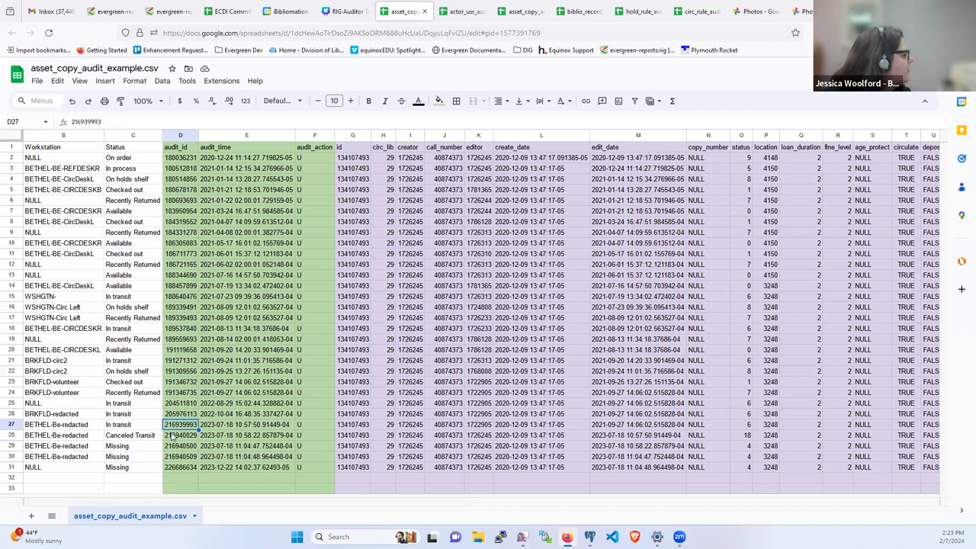
{"action": "left_click", "coordinate": [182, 438]}
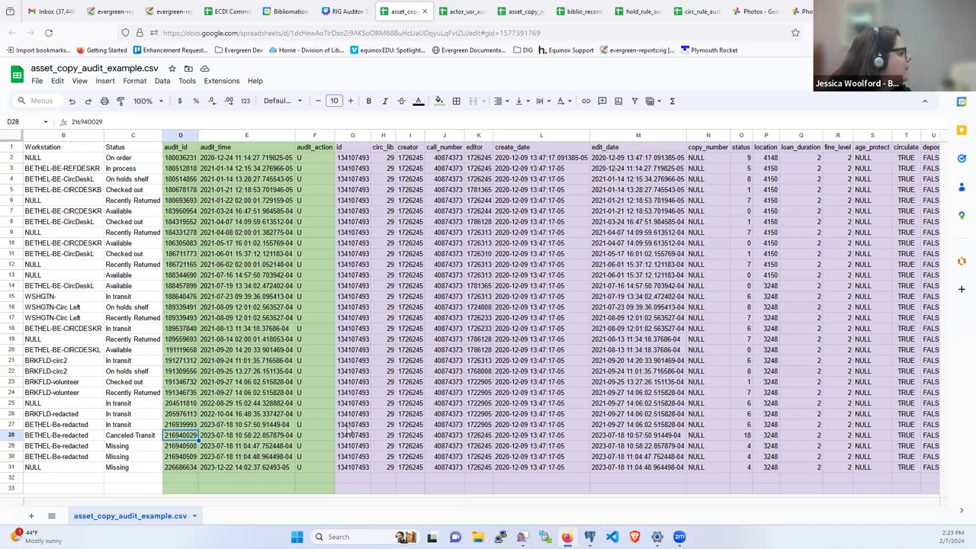
Look through the fields of row 28 from audit_id to barcode and return to its status cell.
{"action": "key", "text": "Right"}
{"action": "key", "text": "Right"}
{"action": "key", "text": "Right"}
{"action": "key", "text": "Right"}
{"action": "key", "text": "Right"}
{"action": "key", "text": "Right"}
{"action": "key", "text": "Right"}
{"action": "key", "text": "Right"}
{"action": "key", "text": "Right"}
{"action": "key", "text": "Right"}
{"action": "key", "text": "Right"}
{"action": "key", "text": "Right"}
{"action": "key", "text": "Right"}
{"action": "key", "text": "Right"}
{"action": "key", "text": "Left"}
{"action": "key", "text": "Left"}
{"action": "key", "text": "Left"}
{"action": "key", "text": "Left"}
{"action": "key", "text": "Left"}
{"action": "key", "text": "Left"}
{"action": "key", "text": "Left"}
{"action": "key", "text": "Right"}
{"action": "key", "text": "Right"}
{"action": "key", "text": "Right"}
{"action": "key", "text": "Right"}
{"action": "key", "text": "Right"}
{"action": "key", "text": "Right"}
{"action": "key", "text": "Right"}
{"action": "key", "text": "Right"}
{"action": "key", "text": "Right"}
{"action": "key", "text": "Right"}
{"action": "key", "text": "Right"}
{"action": "key", "text": "Right"}
{"action": "key", "text": "Right"}
{"action": "key", "text": "Right"}
{"action": "key", "text": "Right"}
{"action": "key", "text": "Left"}
{"action": "key", "text": "Left"}
{"action": "key", "text": "Left"}
{"action": "key", "text": "Left"}
{"action": "key", "text": "Left"}
{"action": "key", "text": "Left"}
{"action": "key", "text": "Left"}
{"action": "key", "text": "Left"}
{"action": "key", "text": "Left"}
{"action": "key", "text": "Left"}
{"action": "key", "text": "Left"}
Compare the status codes in rows 22 to 28, ending on row 28.
{"action": "key", "text": "Up"}
{"action": "key", "text": "Up"}
{"action": "key", "text": "Up"}
{"action": "key", "text": "Up"}
{"action": "key", "text": "Up"}
{"action": "key", "text": "Up"}
{"action": "key", "text": "Down"}
{"action": "key", "text": "Down"}
{"action": "key", "text": "Down"}
{"action": "key", "text": "Down"}
{"action": "key", "text": "Down"}
{"action": "key", "text": "Down"}
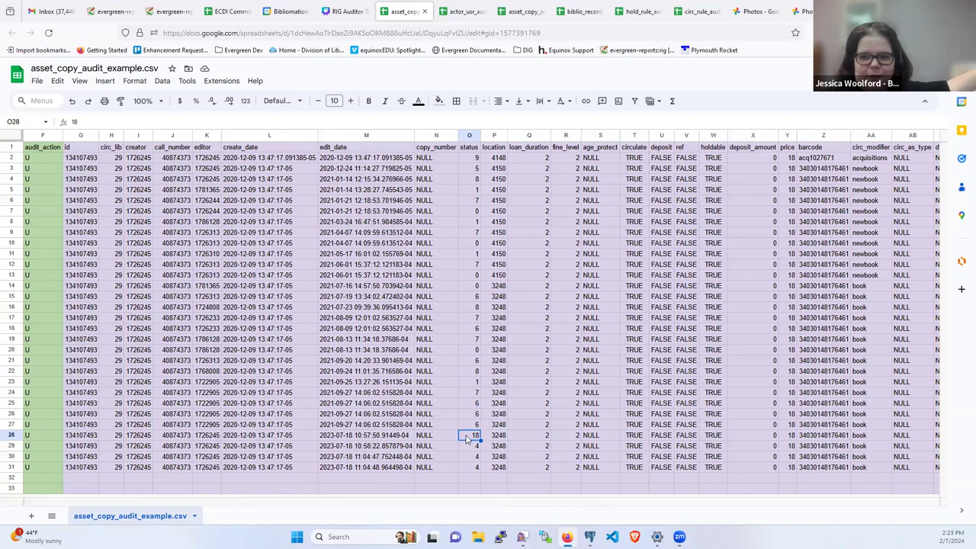
Examine row 28's fields from status through price and return to its status cell.
{"action": "key", "text": "Right"}
{"action": "key", "text": "Right"}
{"action": "key", "text": "Right"}
{"action": "key", "text": "Right"}
{"action": "key", "text": "Right"}
{"action": "key", "text": "Right"}
{"action": "key", "text": "Right"}
{"action": "key", "text": "Right"}
{"action": "key", "text": "Right"}
{"action": "key", "text": "Right"}
{"action": "key", "text": "Left"}
{"action": "key", "text": "Left"}
{"action": "key", "text": "Left"}
{"action": "key", "text": "Left"}
{"action": "key", "text": "Left"}
{"action": "key", "text": "Left"}
{"action": "key", "text": "Left"}
{"action": "key", "text": "Left"}
{"action": "key", "text": "Left"}
{"action": "key", "text": "Left"}
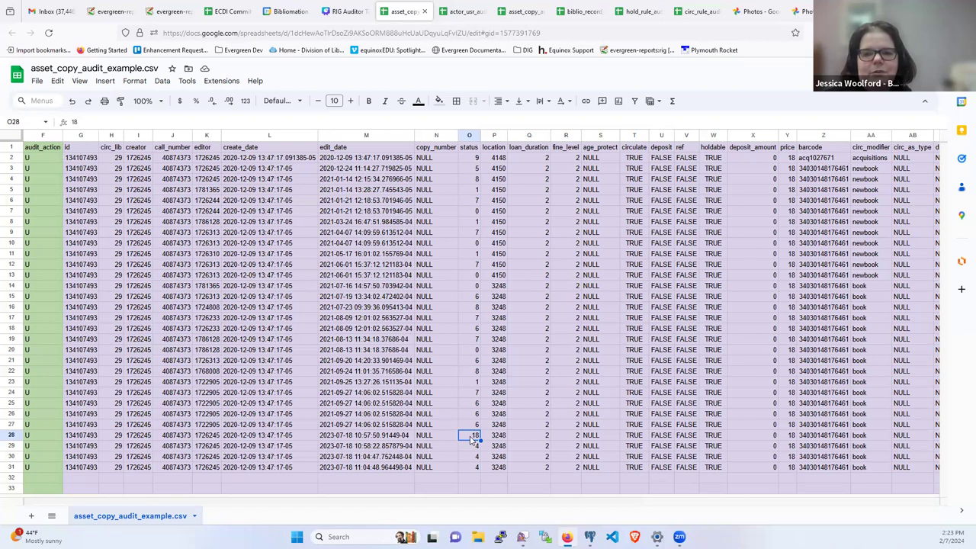
Examine row 28's fields from status across to audit_user.
{"action": "key", "text": "Right"}
{"action": "key", "text": "Right"}
{"action": "key", "text": "Right"}
{"action": "key", "text": "Right"}
{"action": "key", "text": "Right"}
{"action": "key", "text": "Right"}
{"action": "key", "text": "Right"}
{"action": "key", "text": "Right"}
{"action": "key", "text": "Right"}
{"action": "key", "text": "Right"}
{"action": "key", "text": "Right"}
{"action": "key", "text": "Right"}
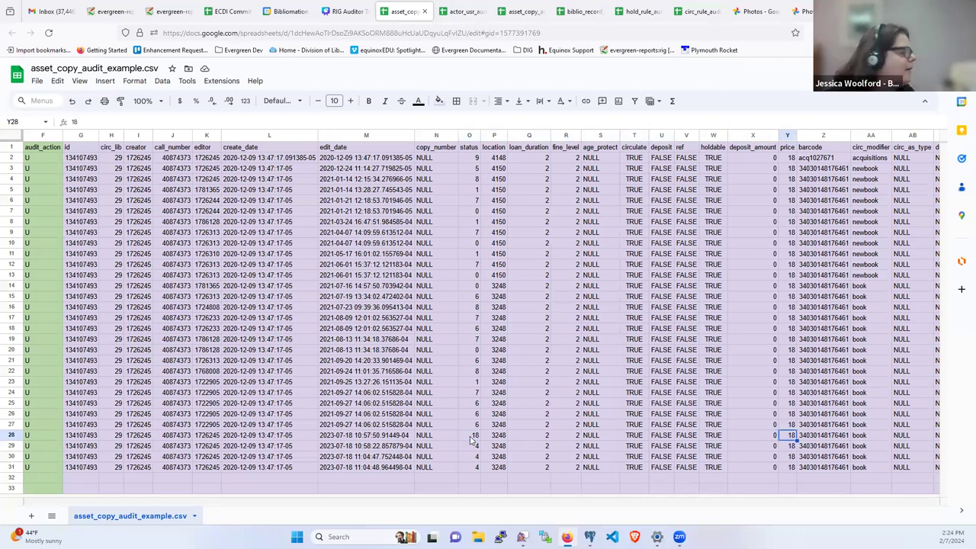
{"action": "key", "text": "Right"}
{"action": "key", "text": "Right"}
{"action": "key", "text": "Right"}
{"action": "key", "text": "Right"}
{"action": "key", "text": "Right"}
{"action": "key", "text": "Right"}
{"action": "key", "text": "Right"}
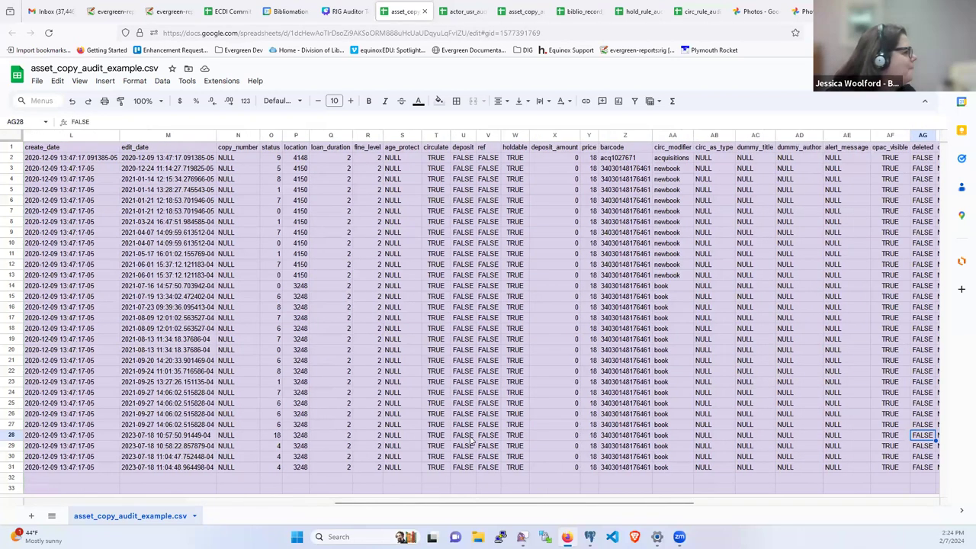
{"action": "key", "text": "Right"}
{"action": "key", "text": "Right"}
{"action": "key", "text": "Right"}
{"action": "key", "text": "Right"}
{"action": "key", "text": "Right"}
{"action": "key", "text": "Right"}
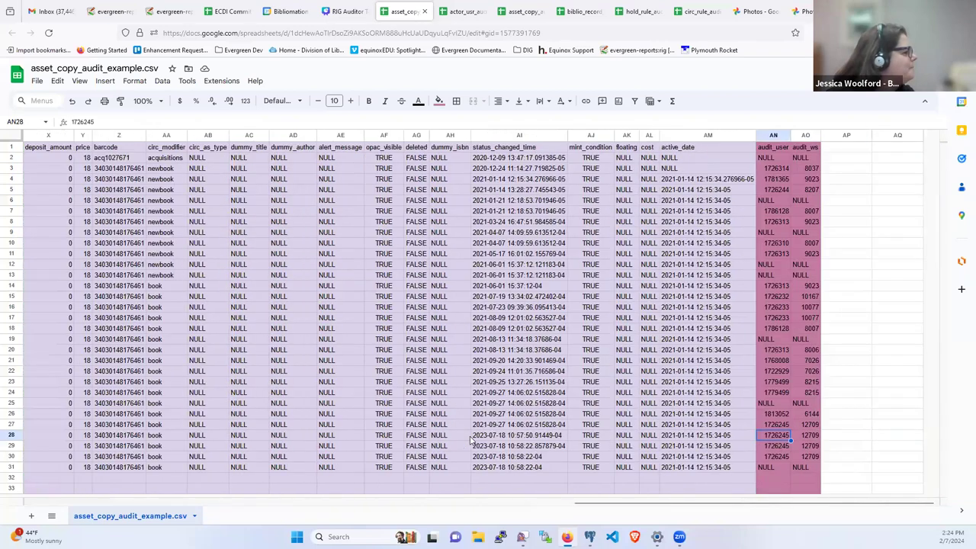
Compare the audit_user values in rows 26 to 31, ending on row 26.
{"action": "key", "text": "Up"}
{"action": "key", "text": "Up"}
{"action": "key", "text": "Down"}
{"action": "key", "text": "Down"}
{"action": "key", "text": "Down"}
{"action": "key", "text": "Down"}
{"action": "key", "text": "Down"}
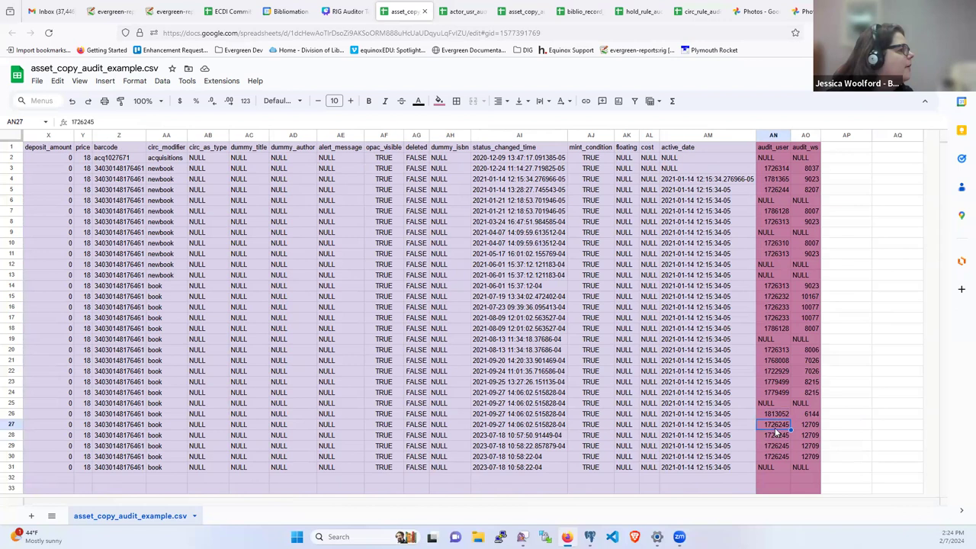
{"action": "key", "text": "Up"}
{"action": "key", "text": "Up"}
{"action": "key", "text": "Up"}
{"action": "key", "text": "Up"}
{"action": "key", "text": "Up"}
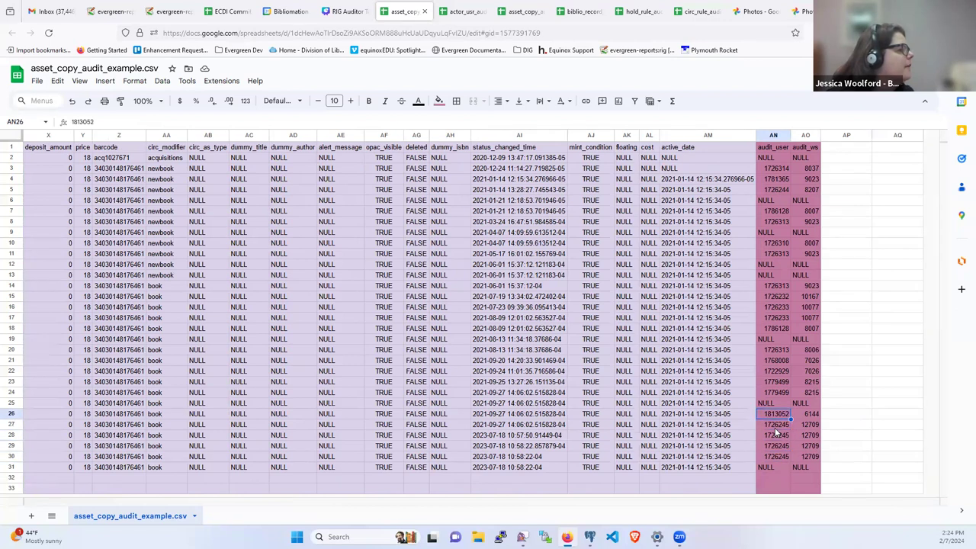
Look through the audit_ws workstation values from row 26 down to row 30.
{"action": "key", "text": "Right"}
{"action": "key", "text": "Right"}
{"action": "key", "text": "Right"}
{"action": "key", "text": "Left"}
{"action": "key", "text": "Left"}
{"action": "key", "text": "Down"}
{"action": "key", "text": "Down"}
{"action": "key", "text": "Down"}
{"action": "key", "text": "Down"}
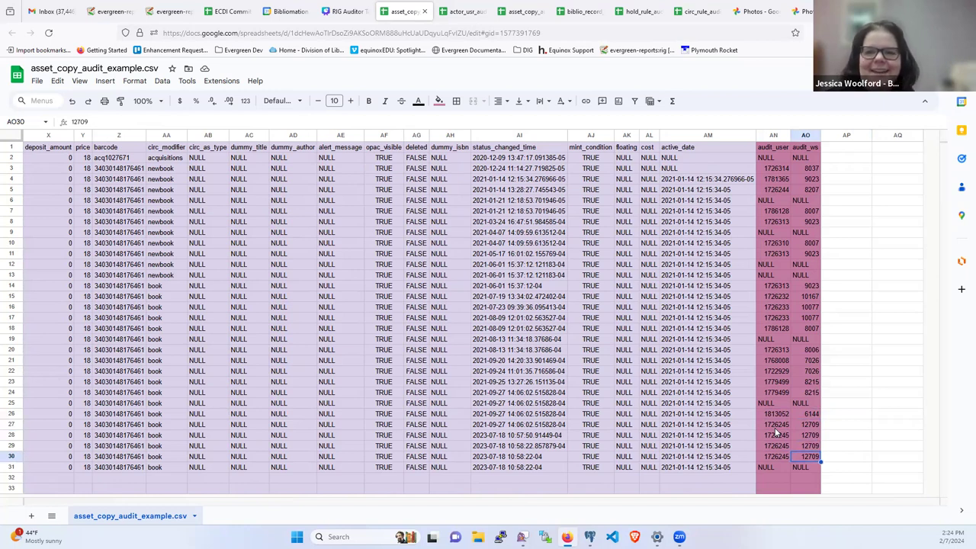
Recheck rows 26 to 30 across the audit_ws and audit_user columns, ending on row 30's audit_user cell.
{"action": "key", "text": "Up"}
{"action": "key", "text": "Up"}
{"action": "key", "text": "Up"}
{"action": "key", "text": "Up"}
{"action": "key", "text": "Left"}
{"action": "key", "text": "Left"}
{"action": "key", "text": "Right"}
{"action": "key", "text": "Down"}
{"action": "key", "text": "Down"}
{"action": "key", "text": "Down"}
{"action": "key", "text": "Down"}
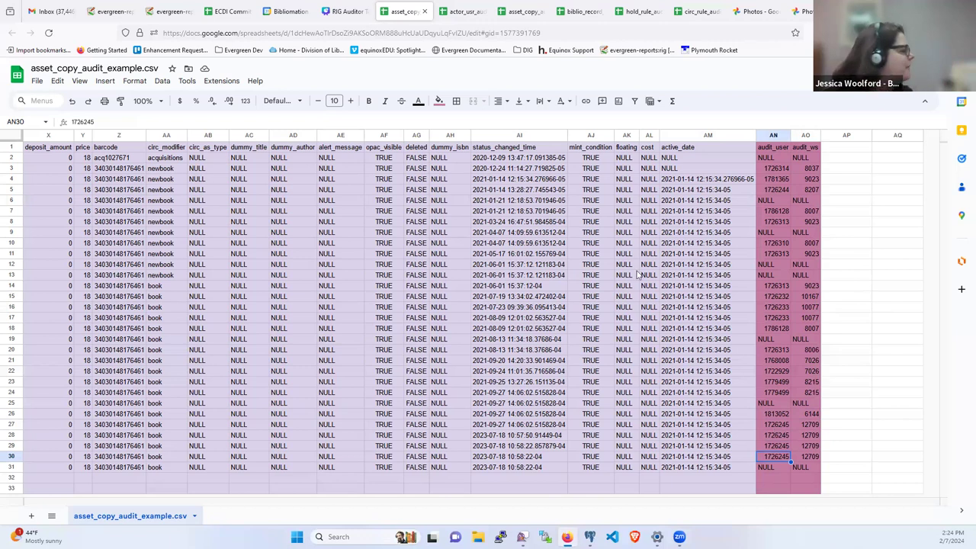
Switch to the RIG Auditor presentation in Canva, show it full screen and advance to the asset_copy_history query with helpful joins.
{"action": "left_click", "coordinate": [348, 11]}
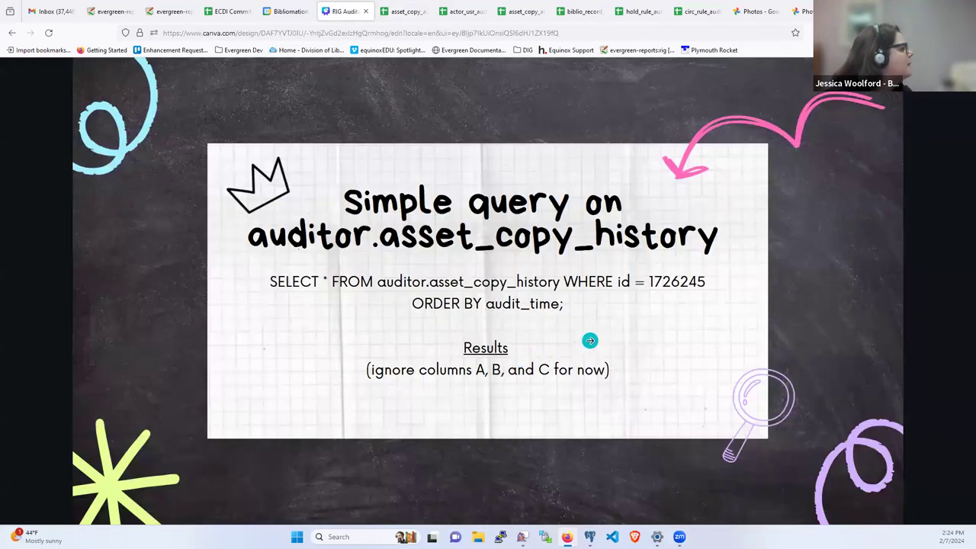
{"action": "key", "text": "f"}
{"action": "key", "text": "Right"}
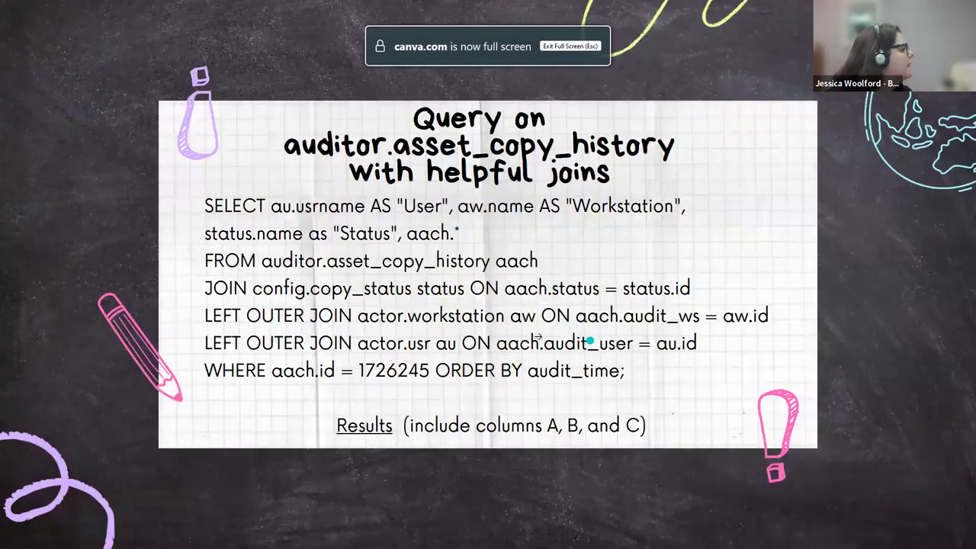